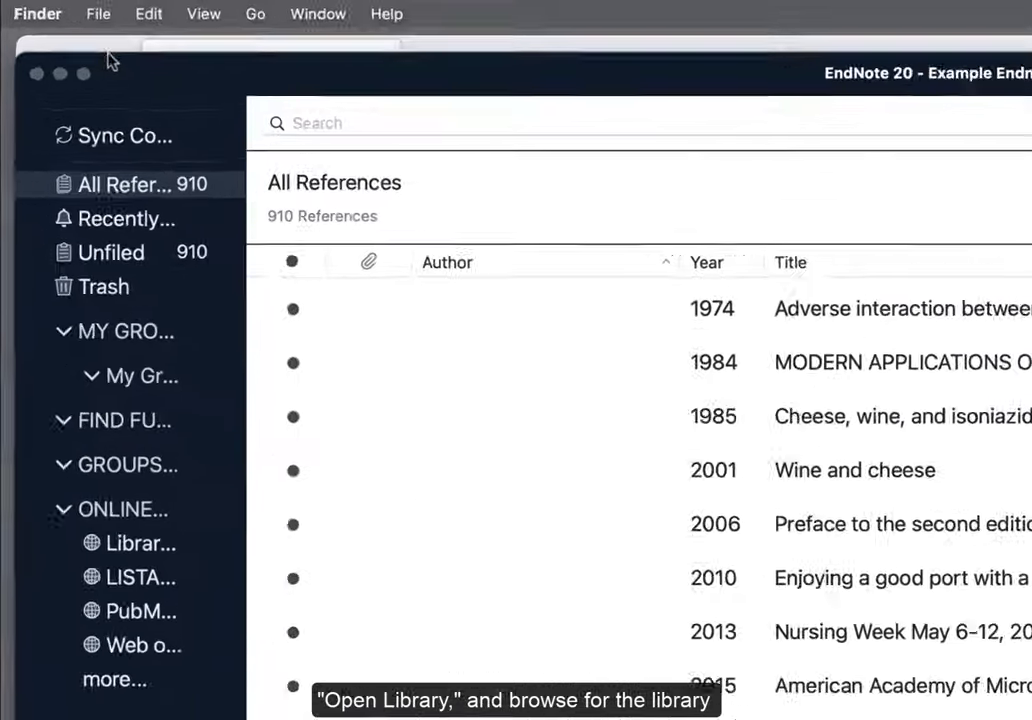
Open Example Endnote Library.enl from the Downloads folder with File > Open Library.
click(50, 30)
click(155, 15)
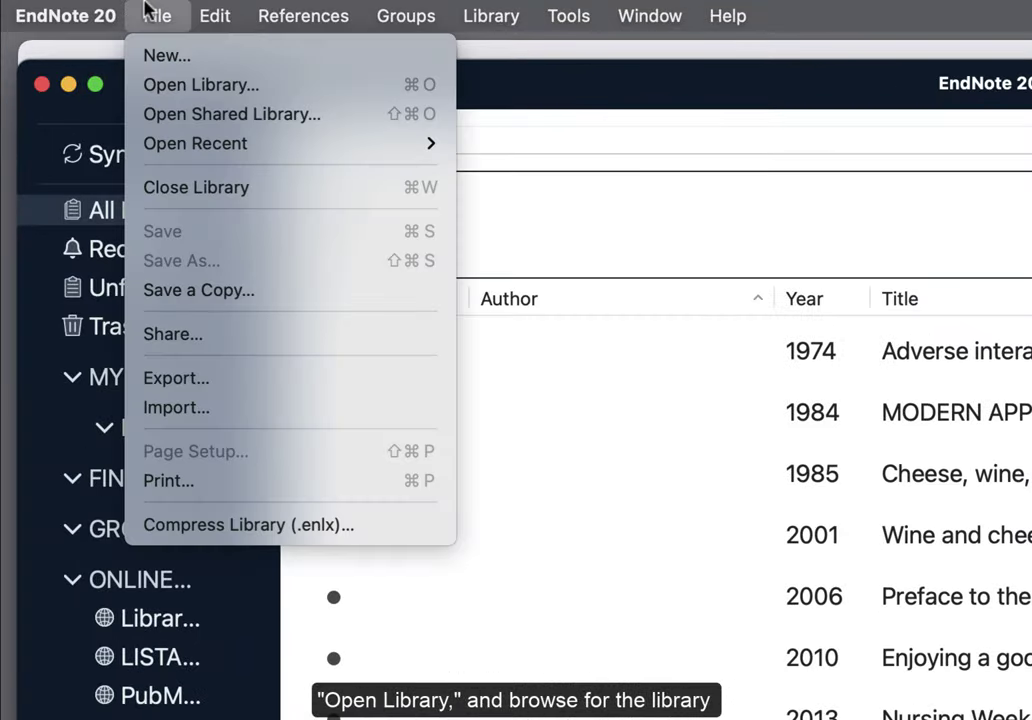
click(195, 88)
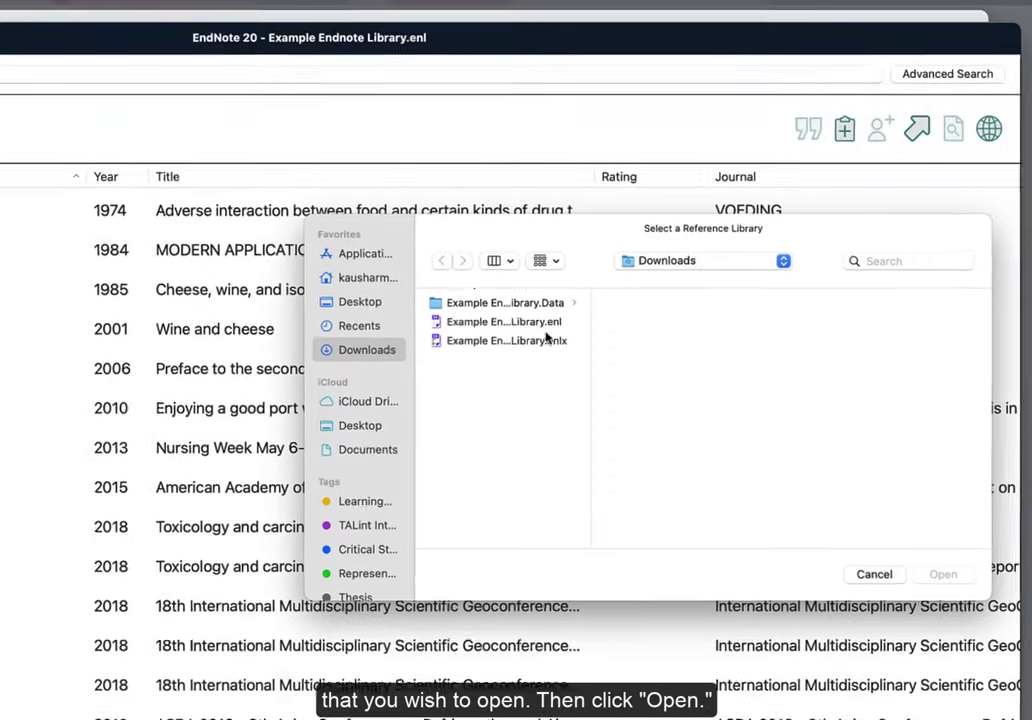
click(540, 328)
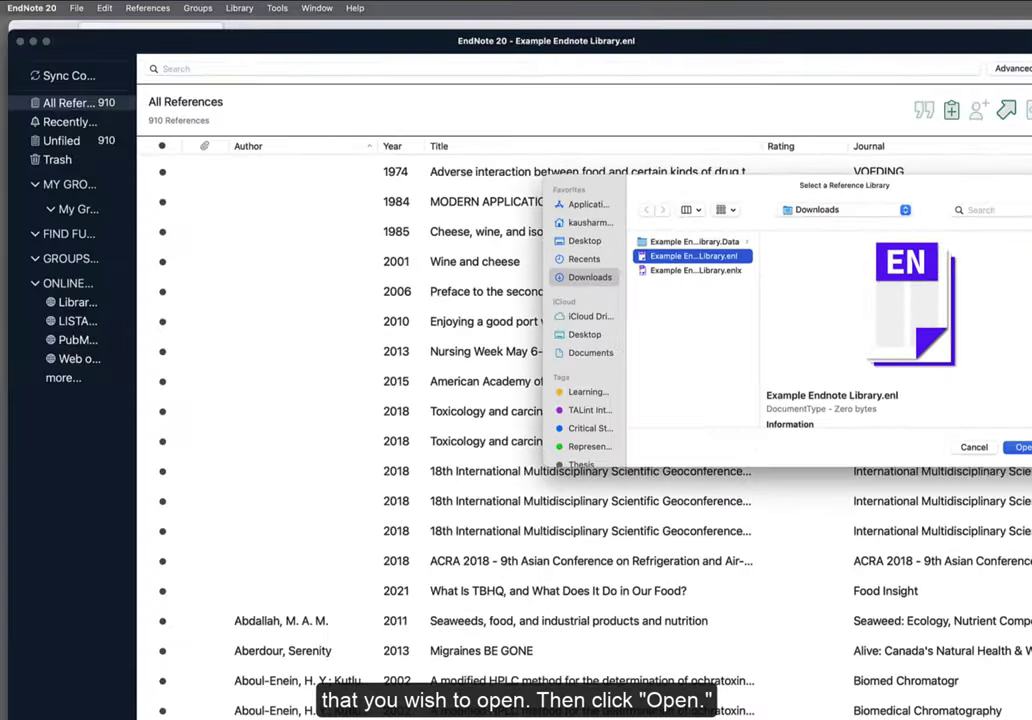
click(967, 444)
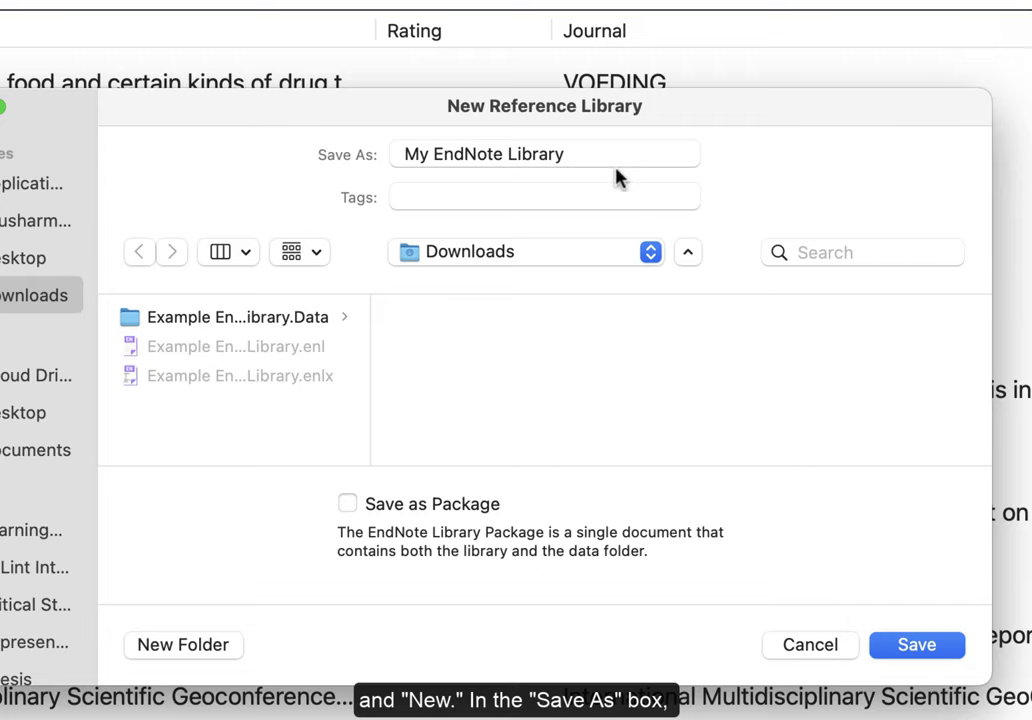
Save the new library in Downloads as 'My EndNote Library Scopus'.
click(606, 156)
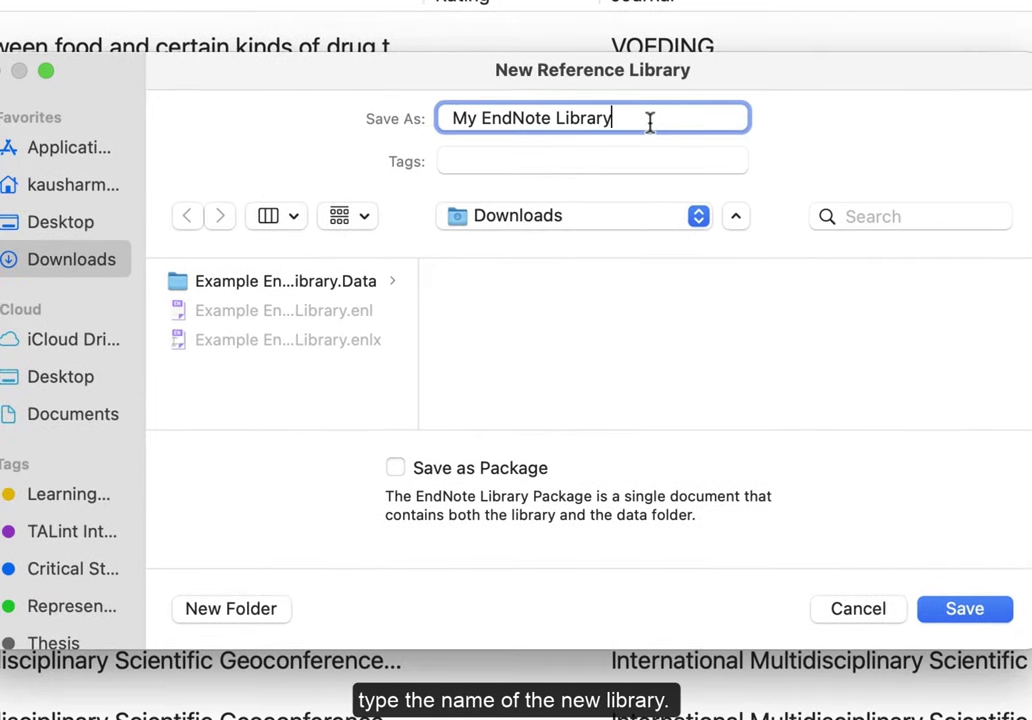
text(Scopus)
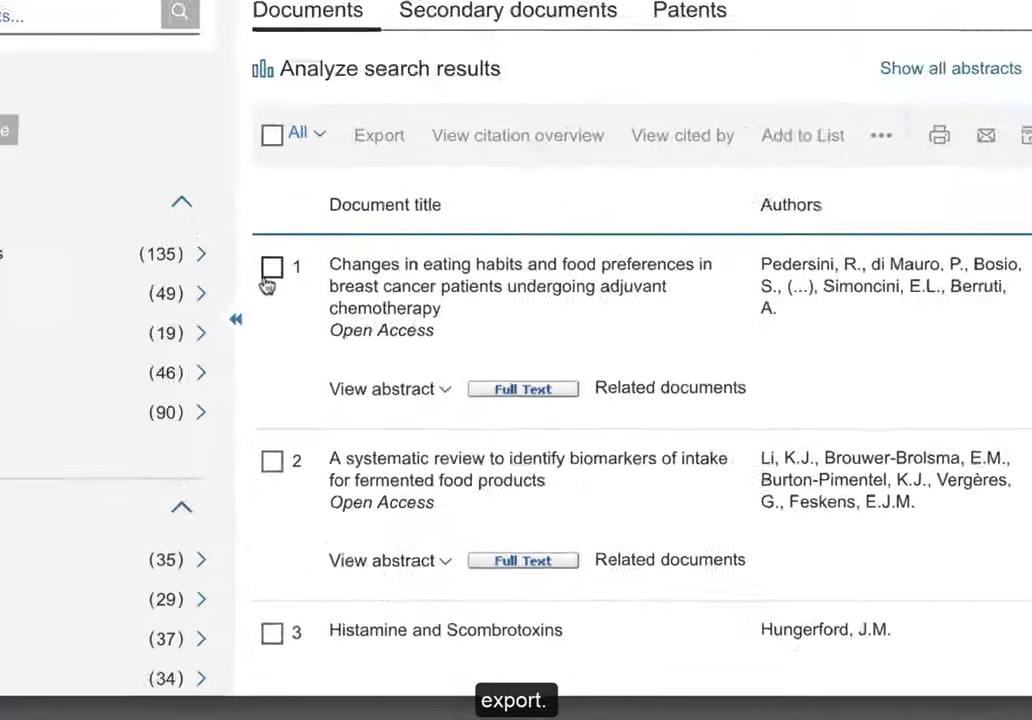
Tick the first four results, then the All checkbox to select all 633 documents.
click(304, 470)
click(257, 406)
click(257, 614)
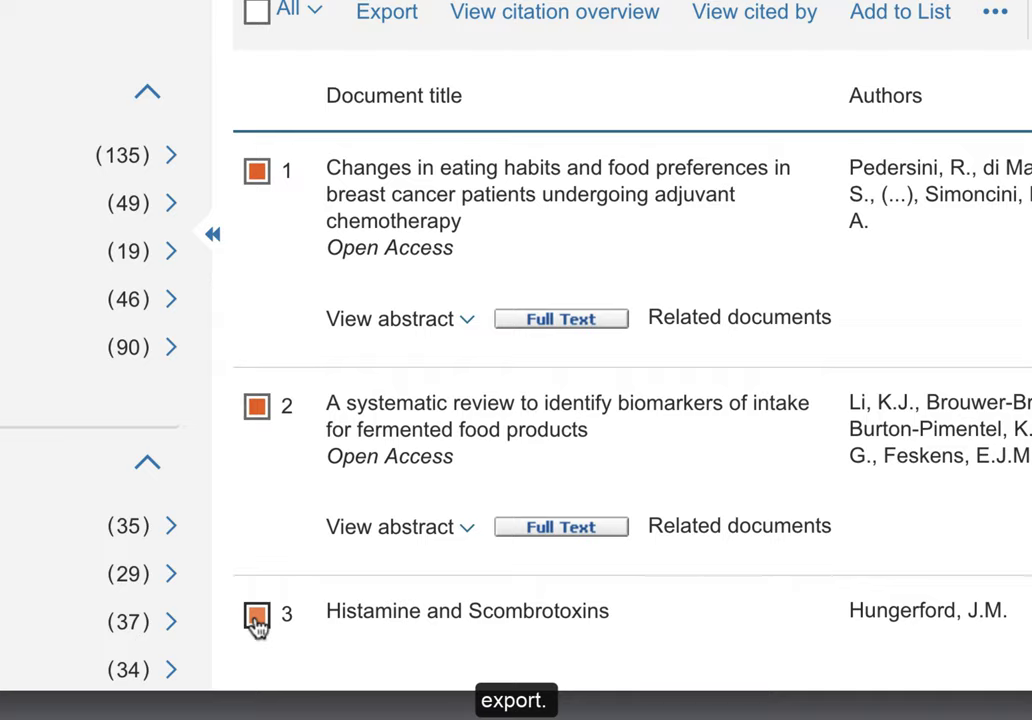
scroll(250, 580, down, 3)
click(257, 480)
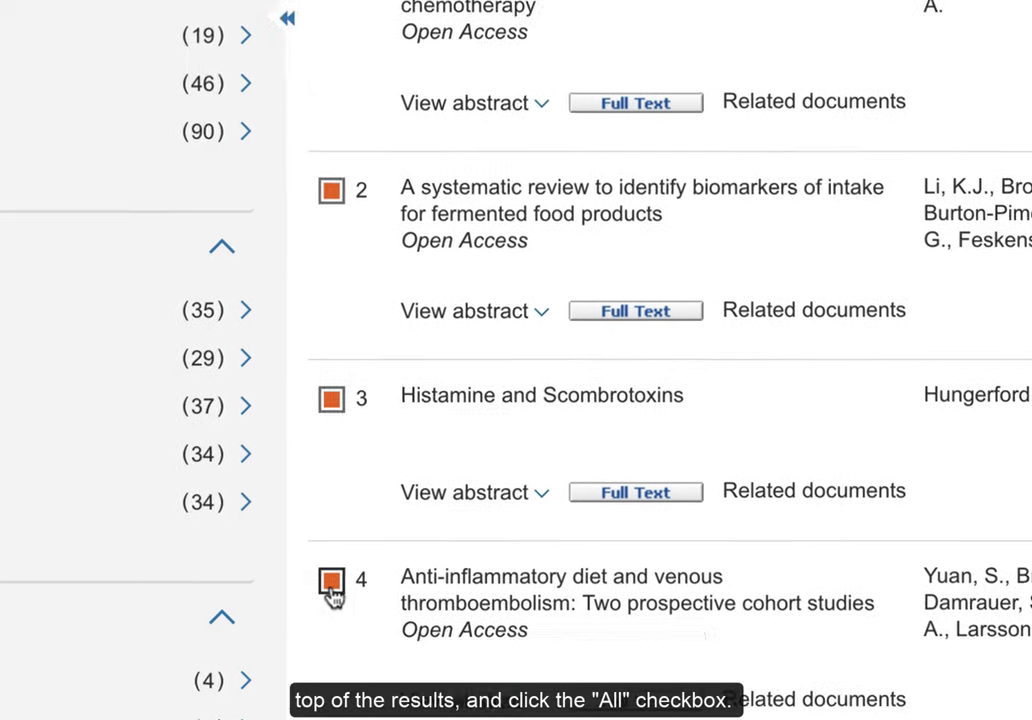
scroll(334, 594, up, 5)
click(668, 271)
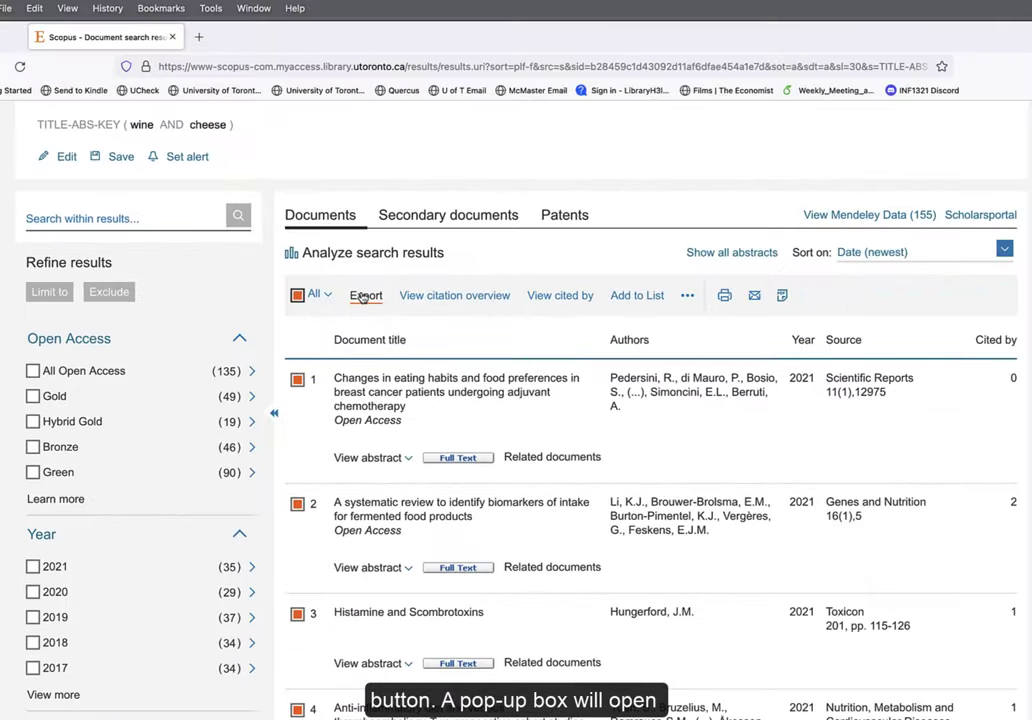
Set the export to RIS Format with all citation and other information fields included.
click(801, 270)
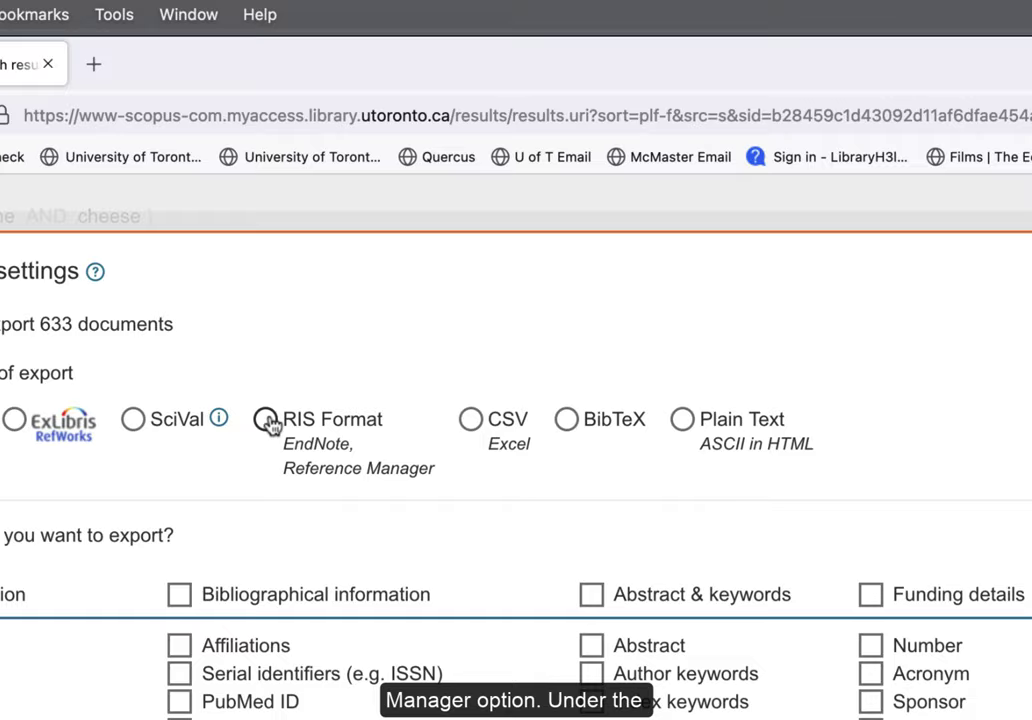
click(259, 460)
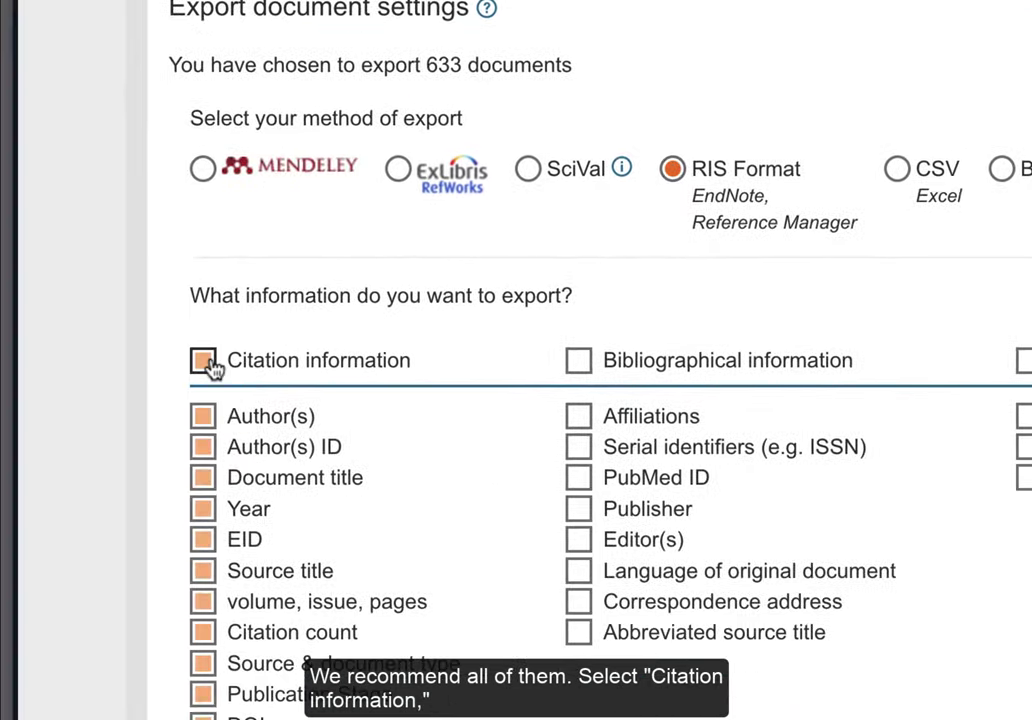
click(136, 414)
click(205, 362)
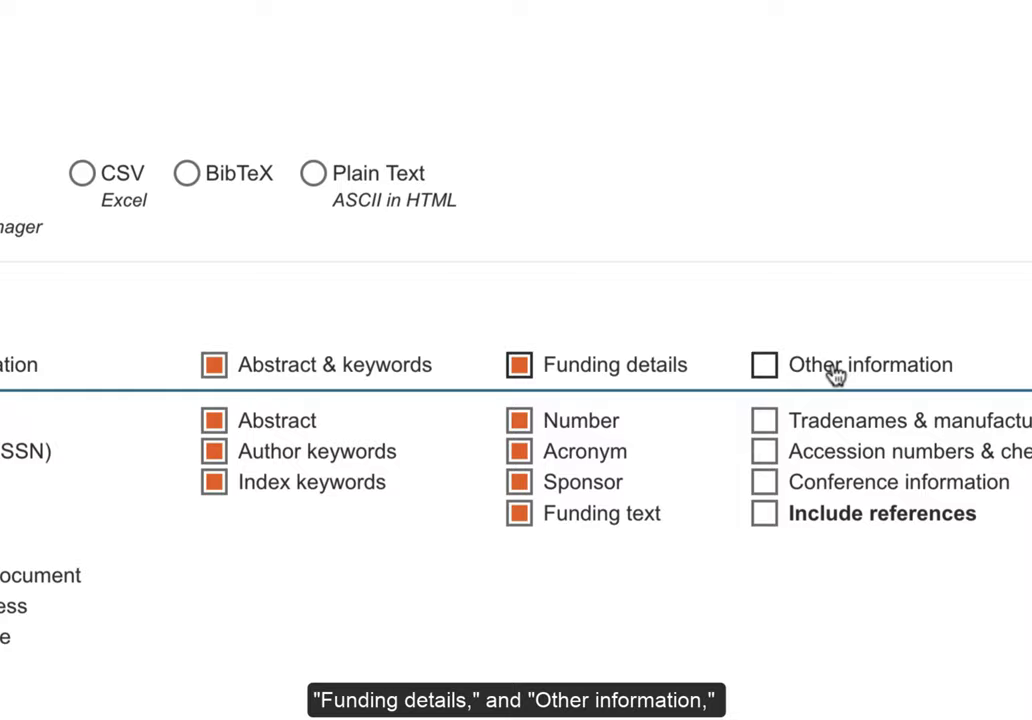
click(764, 364)
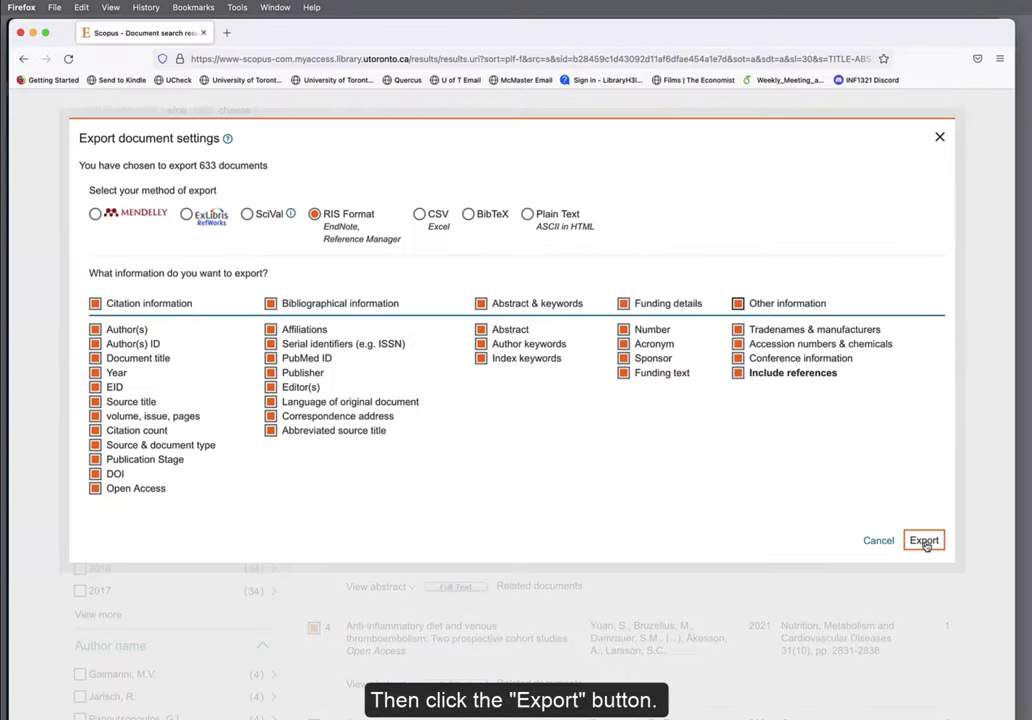
Export scopus.ris and open it with EndNote 20 chosen from Applications.
click(924, 520)
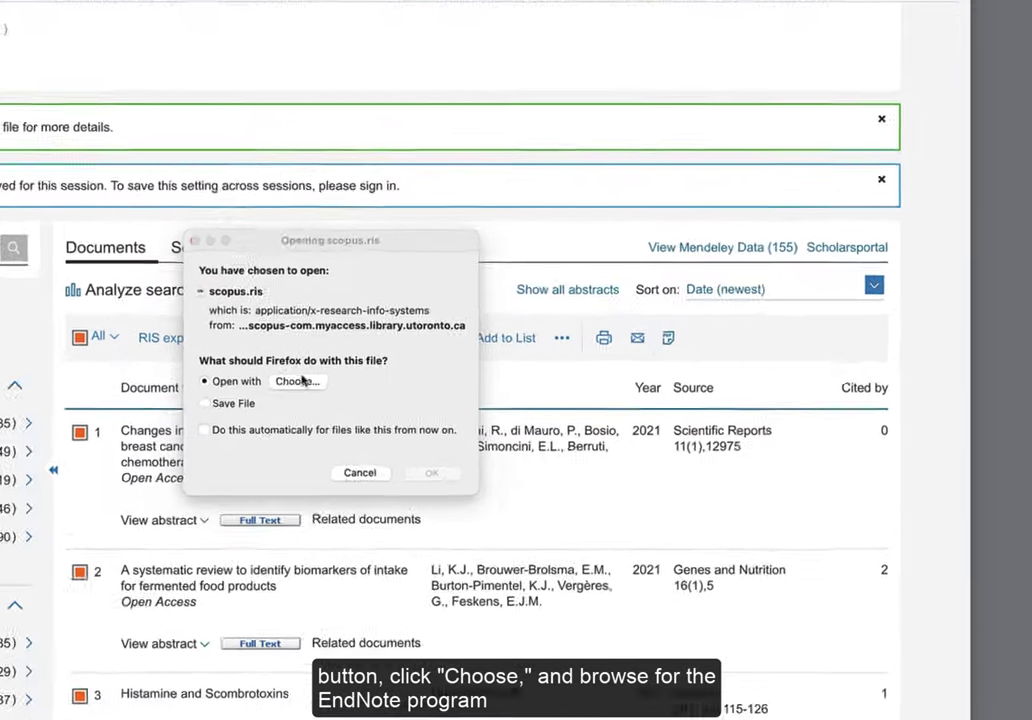
click(475, 376)
click(262, 382)
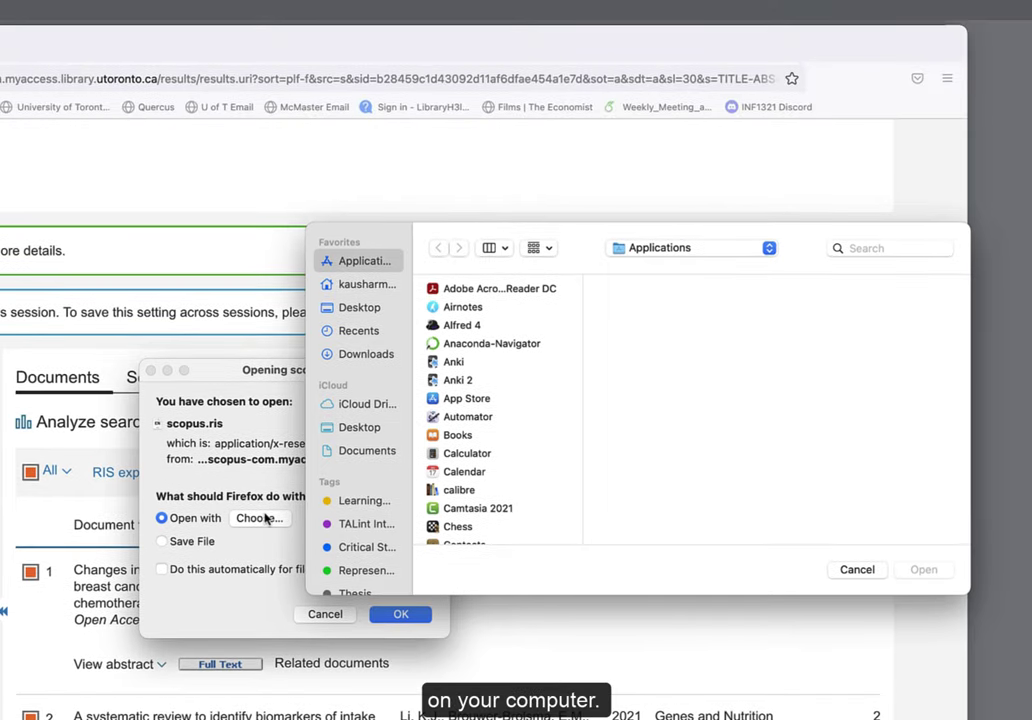
scroll(518, 408, down, 8)
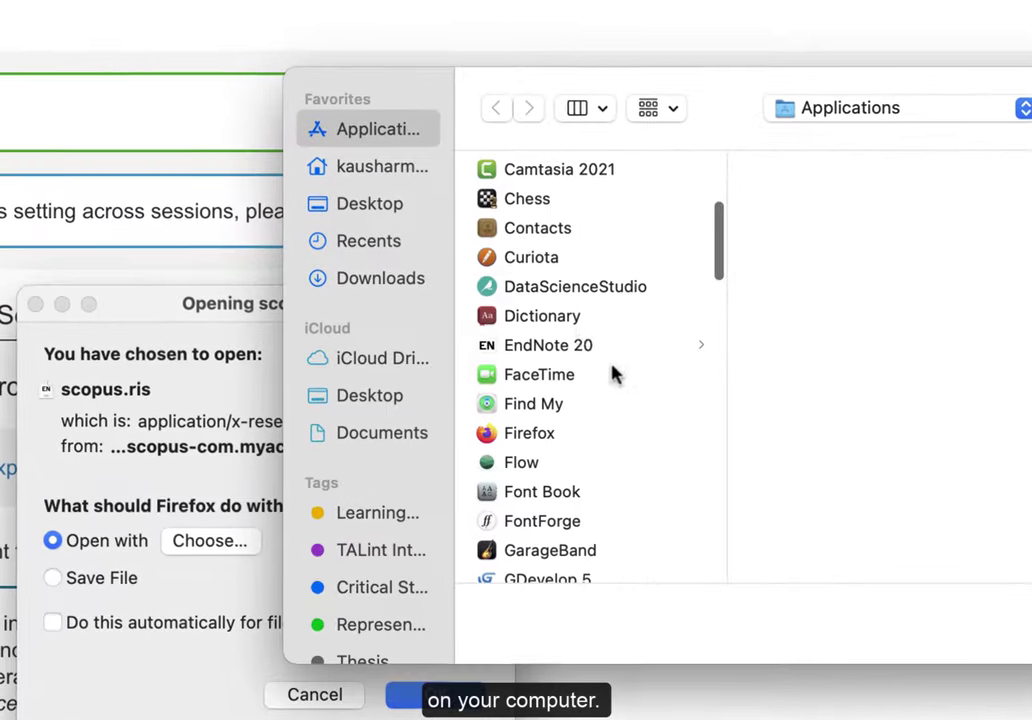
click(578, 350)
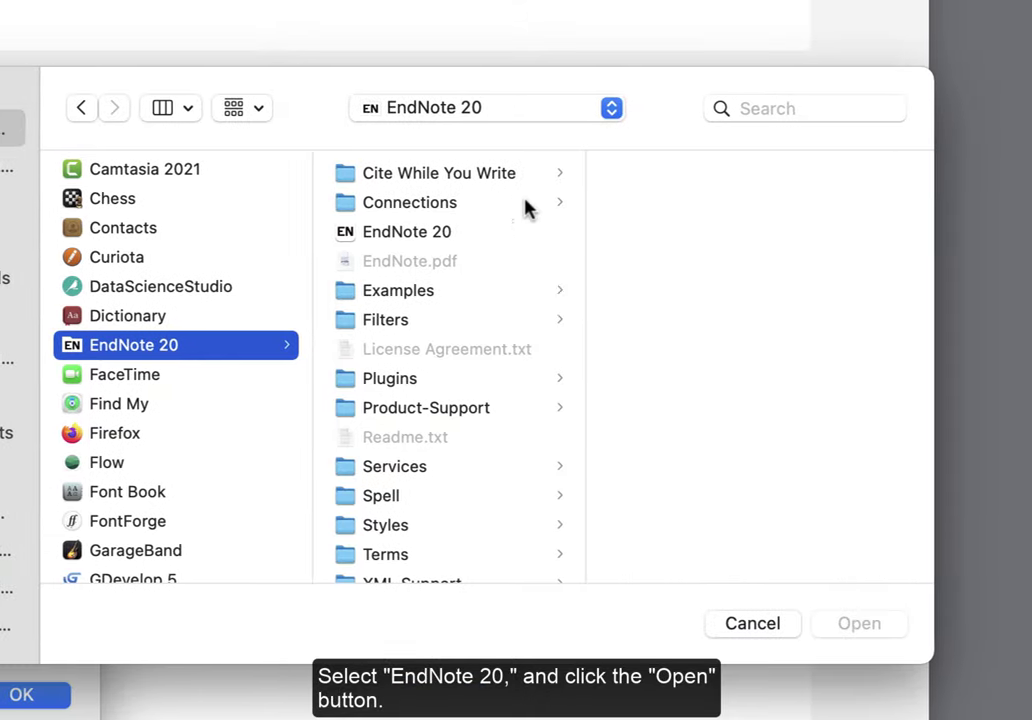
click(467, 233)
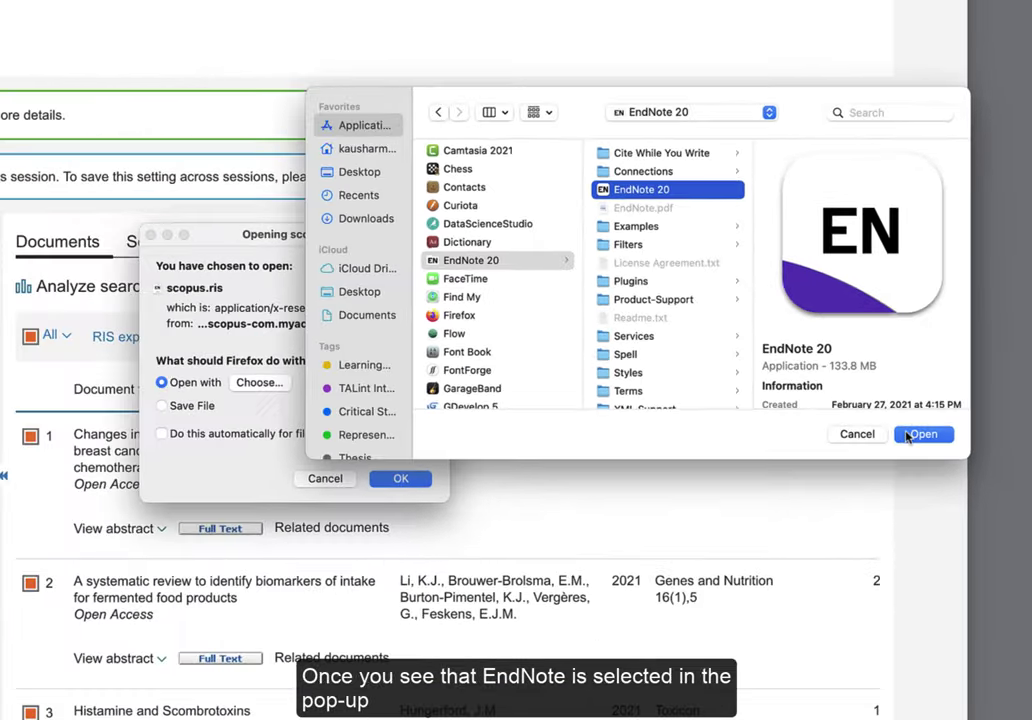
click(858, 623)
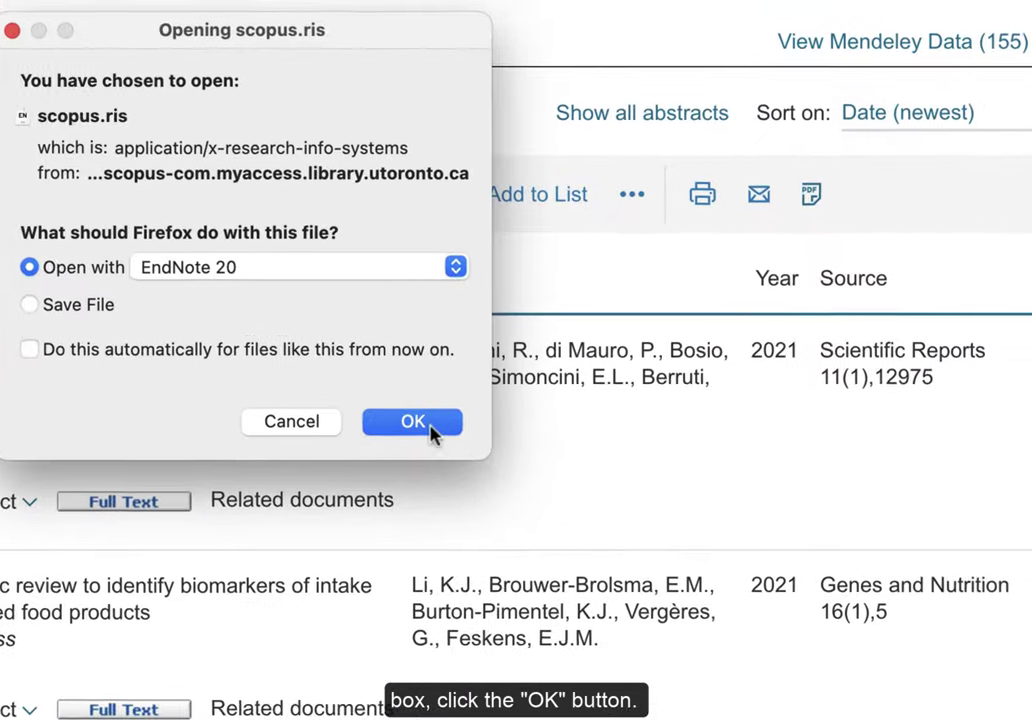
click(595, 478)
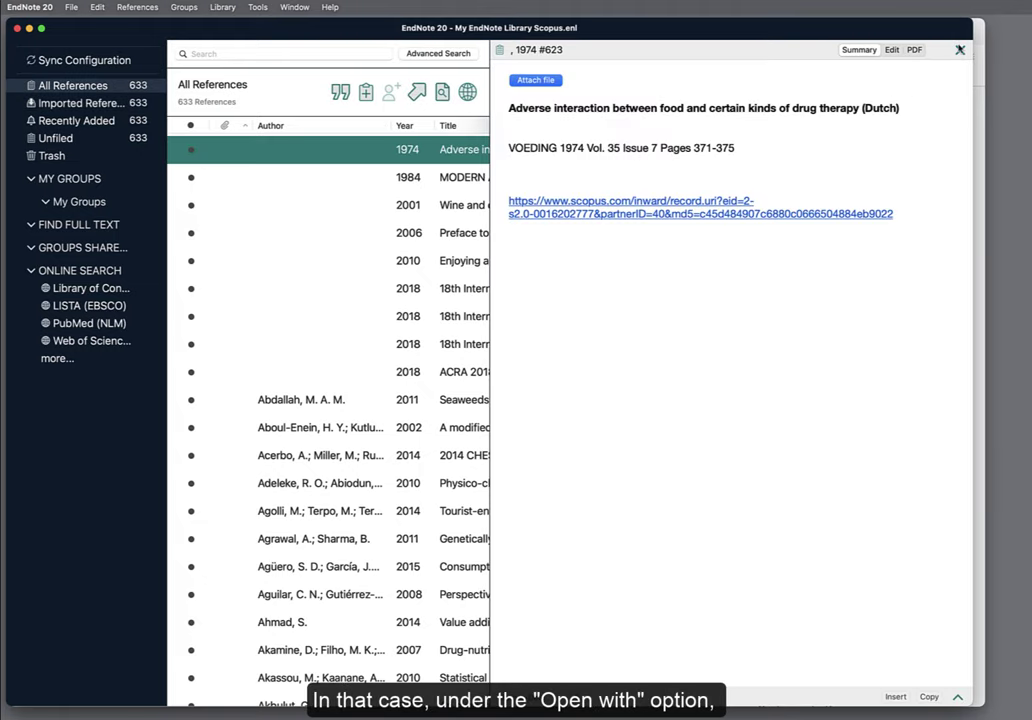
Close the summary panel, view Imported References, then return to All References (633).
click(960, 49)
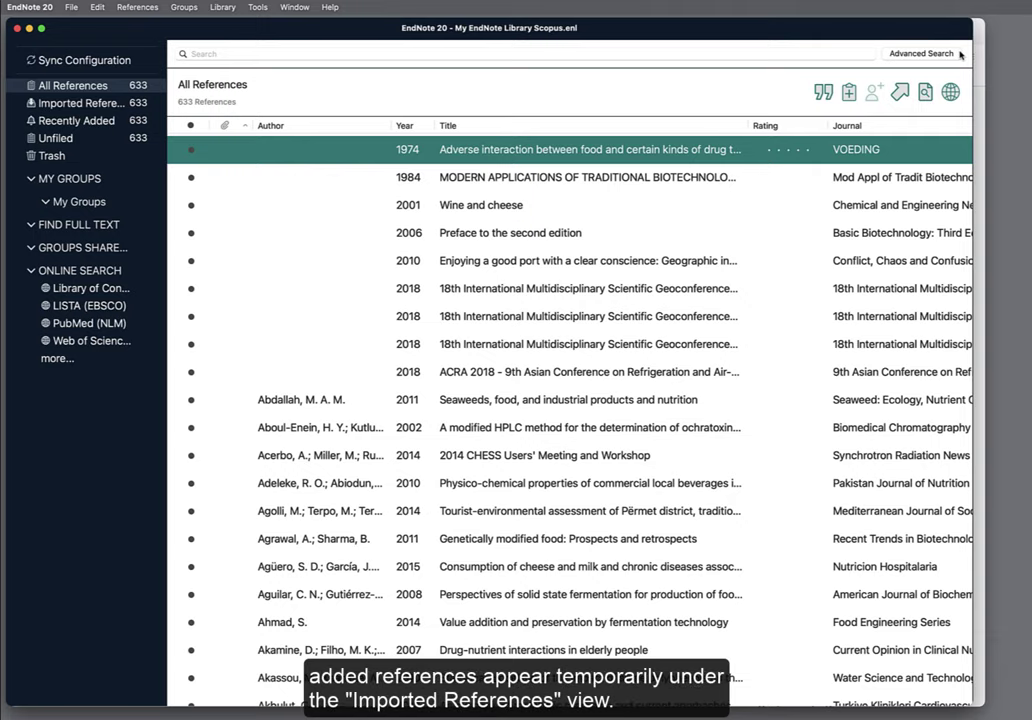
click(88, 104)
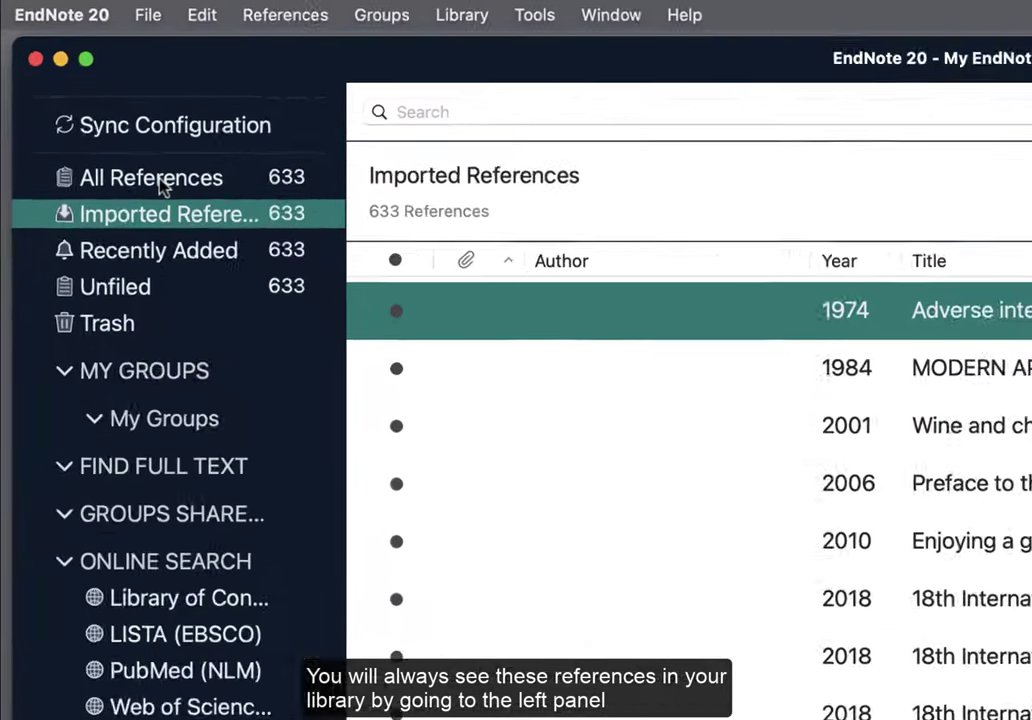
click(80, 86)
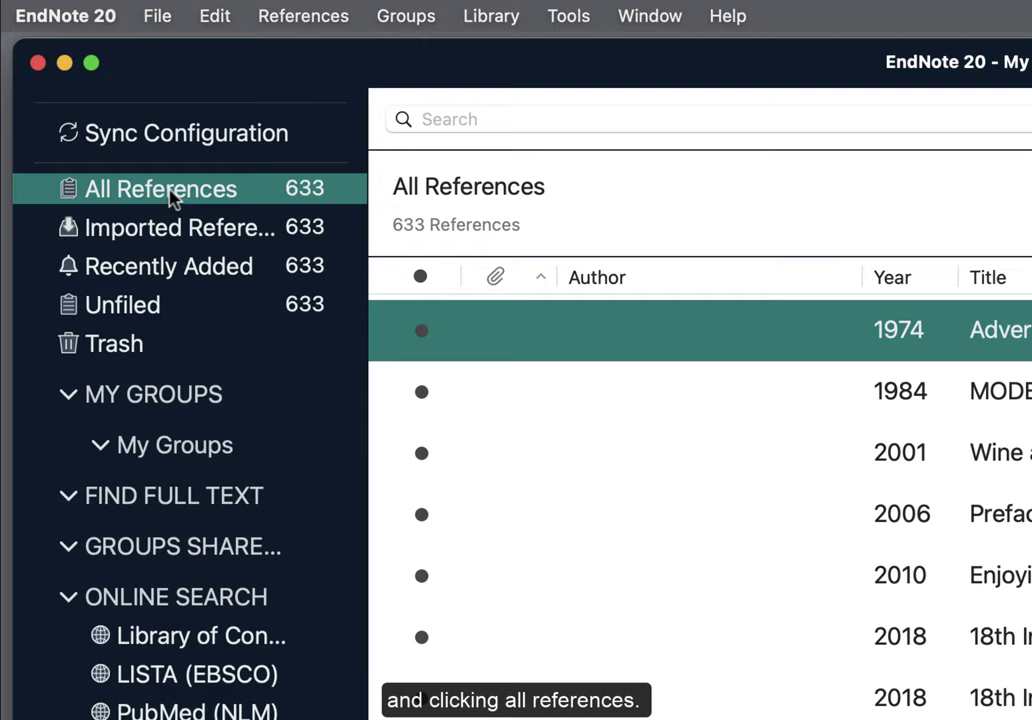